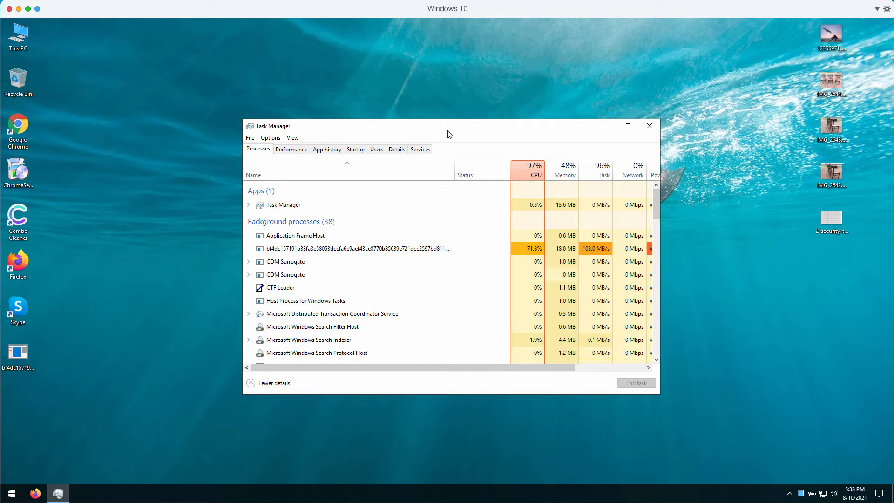
Move the Task Manager window lower on the desktop, and view the 2-security-text-watermark.jpg image before closing it
{"action": "left_click_drag", "start_coordinate": [448, 134], "coordinate": [462, 167]}
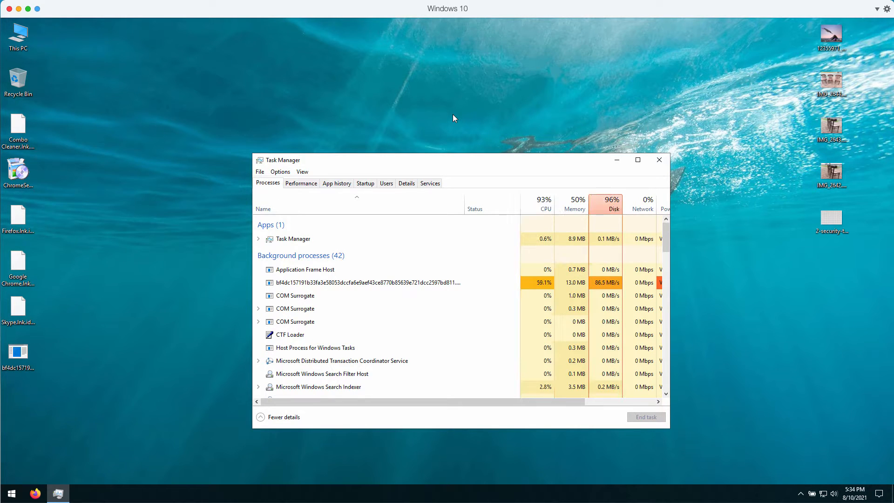
{"action": "left_click", "coordinate": [839, 81]}
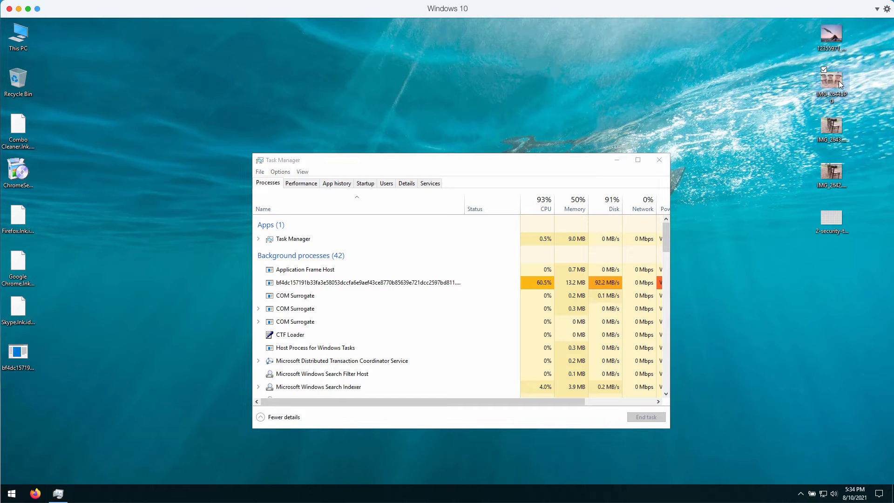
{"action": "left_click", "coordinate": [833, 219]}
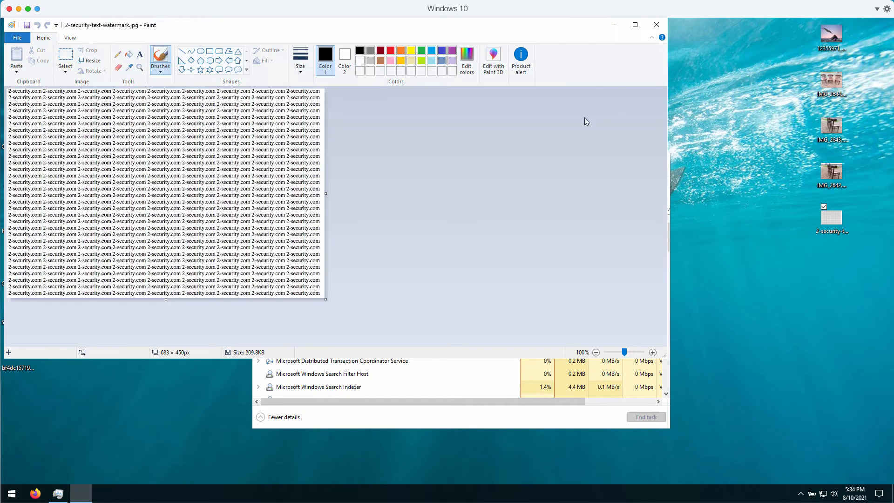
{"action": "left_click", "coordinate": [657, 25]}
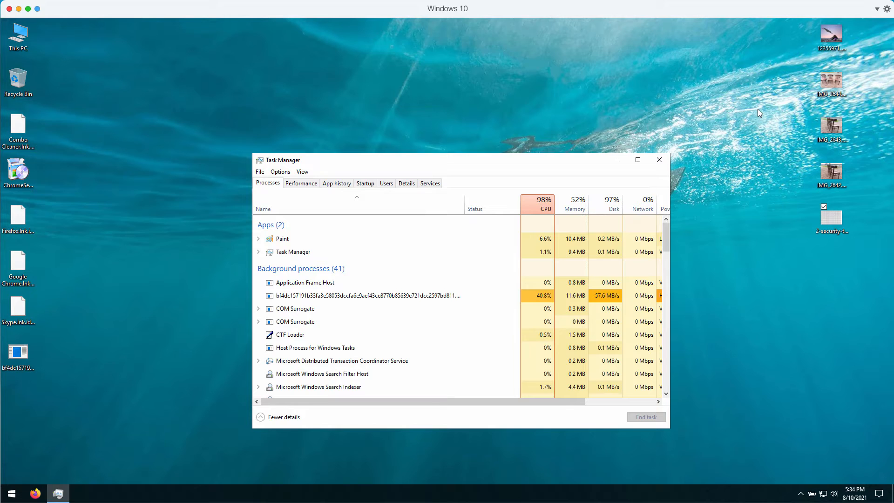
Open the IMG_2643.JPG desktop photo to check that it is still readable, and close it
{"action": "left_click", "coordinate": [828, 136]}
{"action": "double_click", "coordinate": [828, 135]}
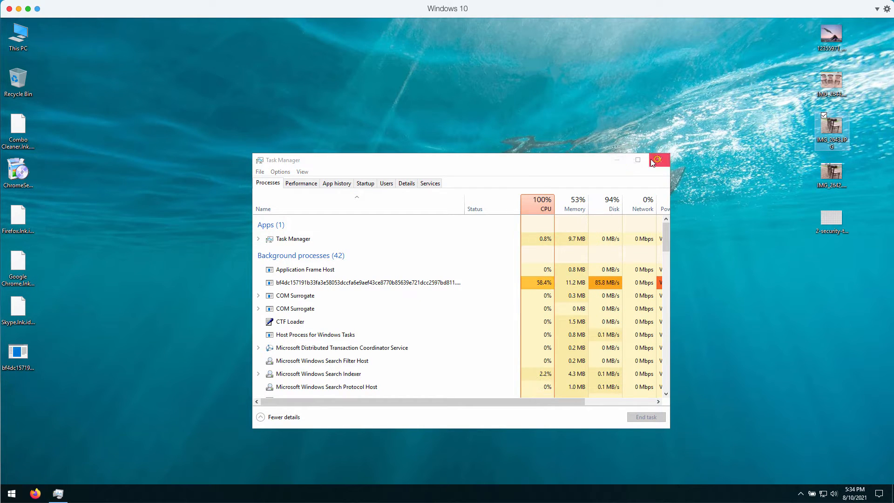
{"action": "left_click", "coordinate": [359, 284]}
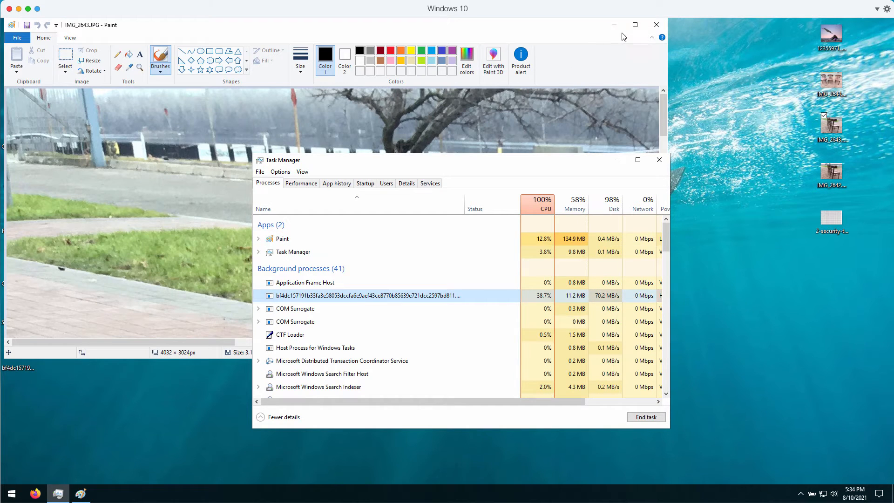
{"action": "left_click", "coordinate": [657, 25]}
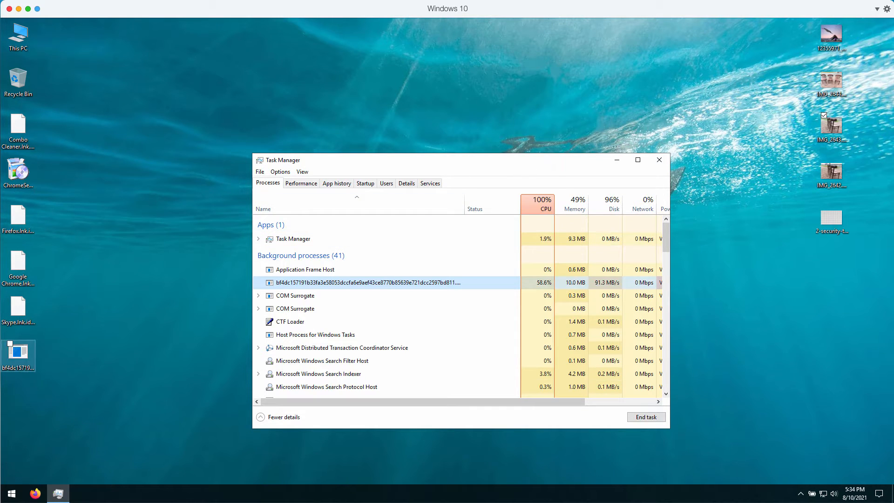
Examine the full file names and appended extensions of the Google Chrome and Firefox shortcuts on the desktop
{"action": "left_click", "coordinate": [16, 261]}
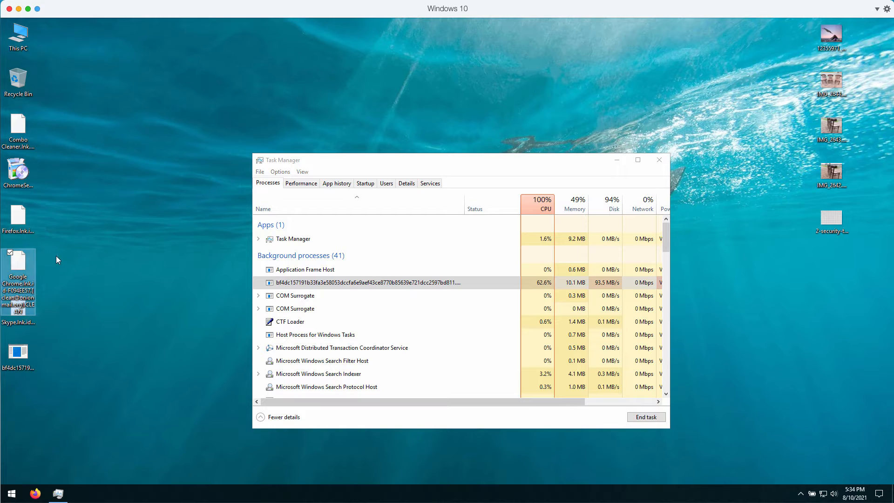
{"action": "left_click", "coordinate": [22, 227]}
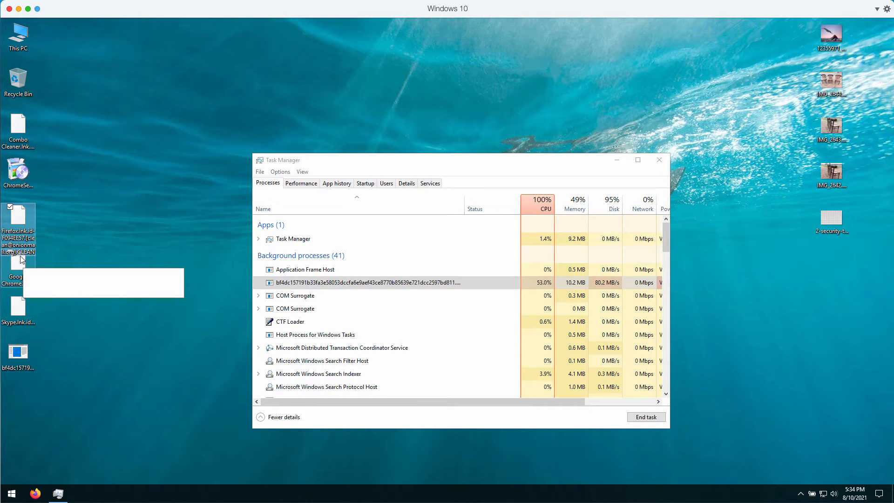
{"action": "mouse_move", "coordinate": [29, 254]}
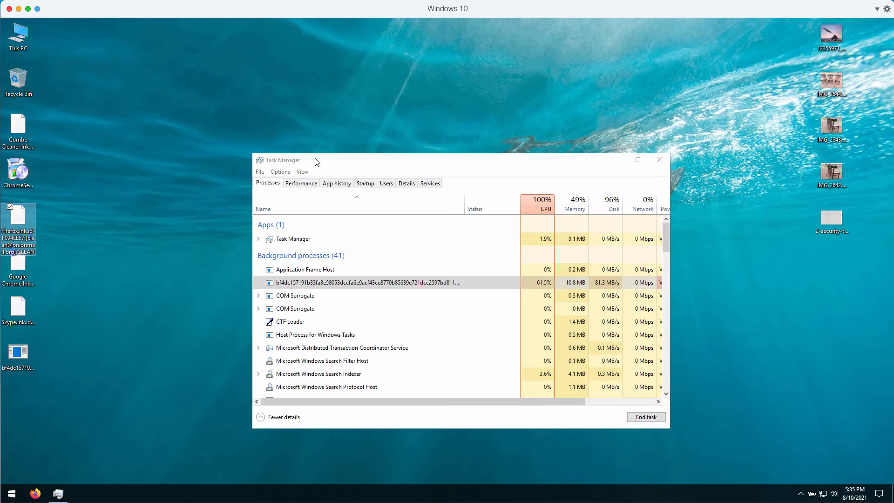
{"action": "left_click", "coordinate": [316, 161]}
{"action": "left_click", "coordinate": [19, 223]}
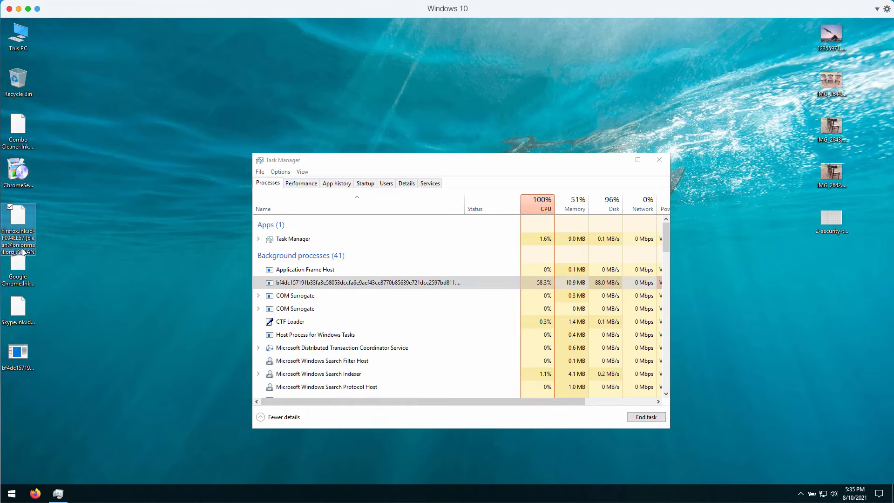
{"action": "mouse_move", "coordinate": [17, 259]}
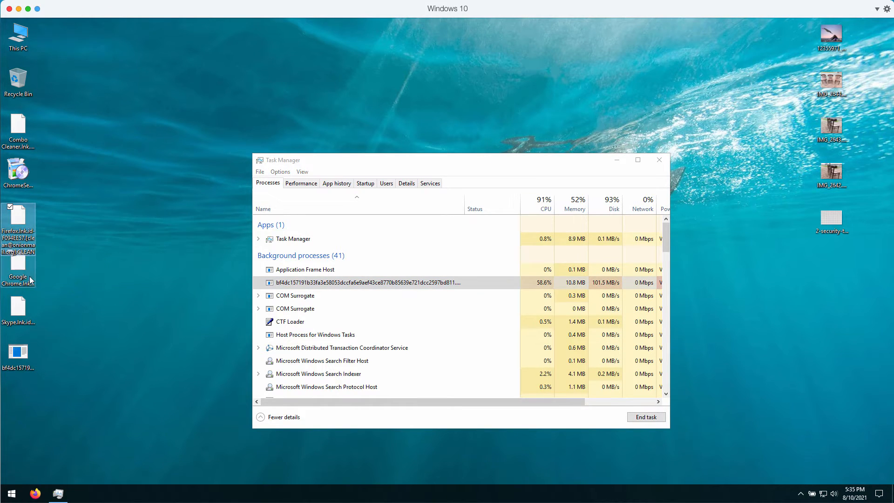
{"action": "mouse_move", "coordinate": [29, 244]}
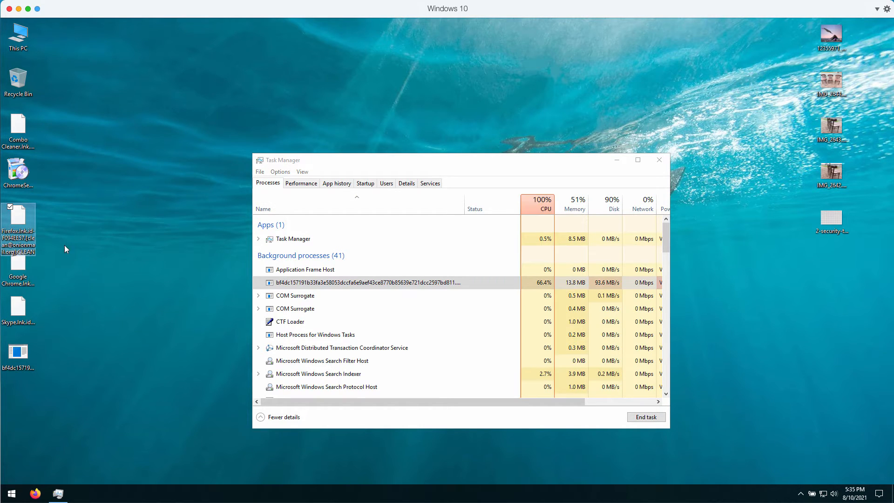
Erase the CLEAN extension from the encrypted Skype shortcut's name and re-enter it as CLEAN
{"action": "left_click", "coordinate": [19, 368]}
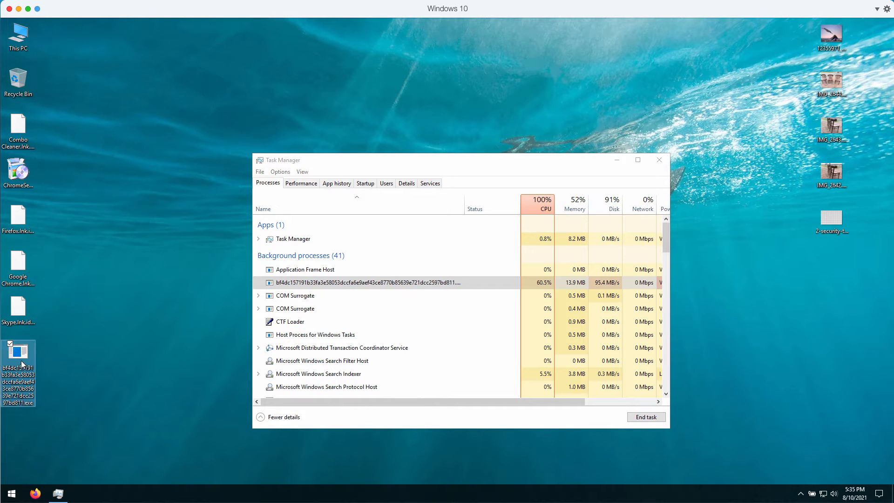
{"action": "left_click", "coordinate": [28, 317]}
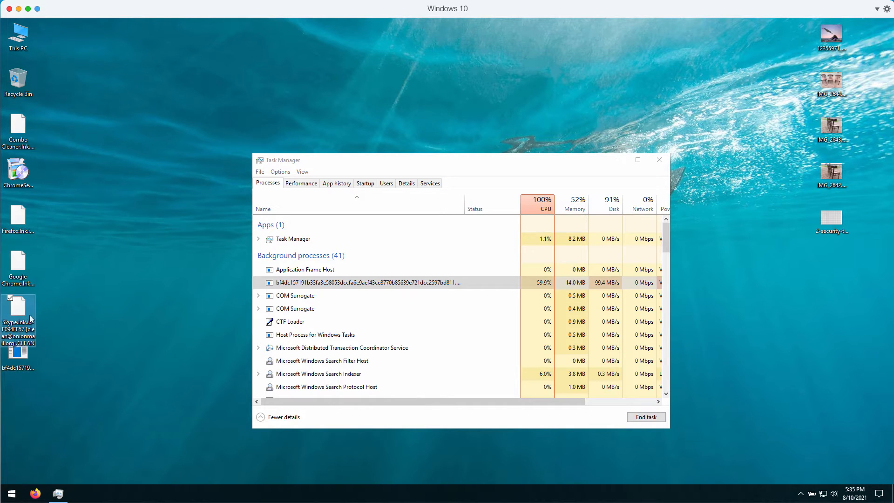
{"action": "left_click", "coordinate": [24, 343]}
{"action": "left_click", "coordinate": [26, 344]}
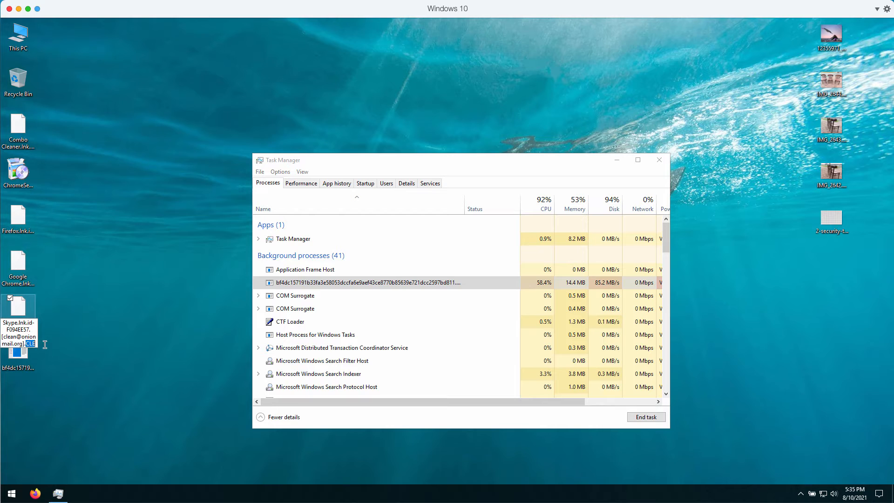
{"action": "key", "text": "BackSpace"}
{"action": "key", "text": "BackSpace"}
{"action": "key", "text": "BackSpace"}
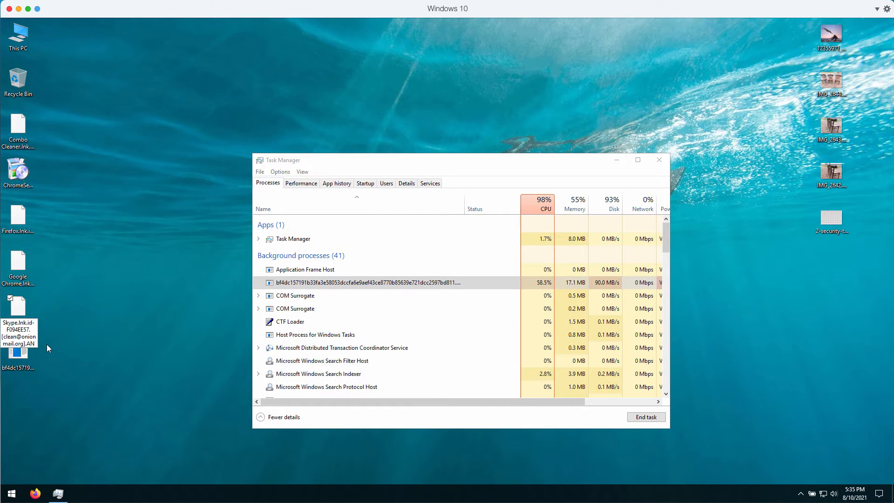
{"action": "key", "text": "BackSpace"}
{"action": "key", "text": "BackSpace"}
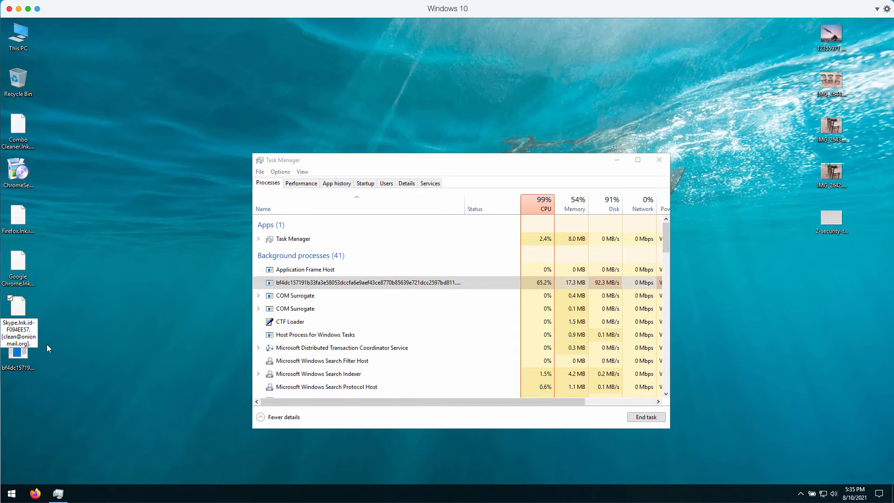
{"action": "type", "text": "CLEAN"}
{"action": "key", "text": "Return"}
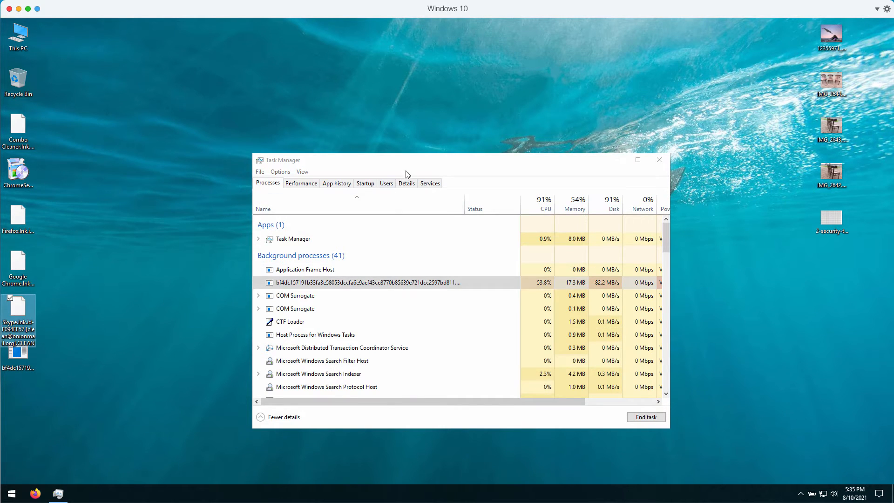
Widen the process name column in Task Manager to show the full name of the background process starting with bf4dc157191b
{"action": "left_click", "coordinate": [403, 172]}
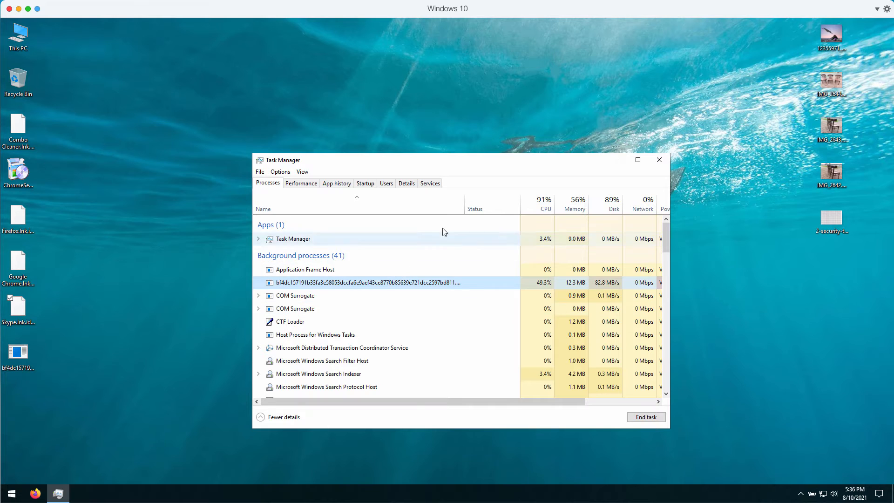
{"action": "left_click_drag", "start_coordinate": [465, 205], "coordinate": [525, 204]}
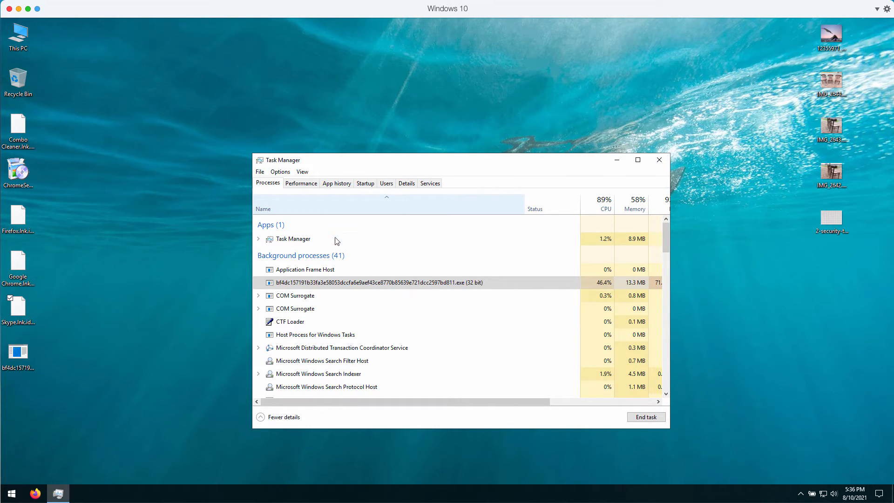
{"action": "mouse_move", "coordinate": [664, 235]}
{"action": "left_mouse_down"}
{"action": "mouse_move", "coordinate": [664, 323]}
{"action": "mouse_move", "coordinate": [663, 233]}
{"action": "left_mouse_up"}
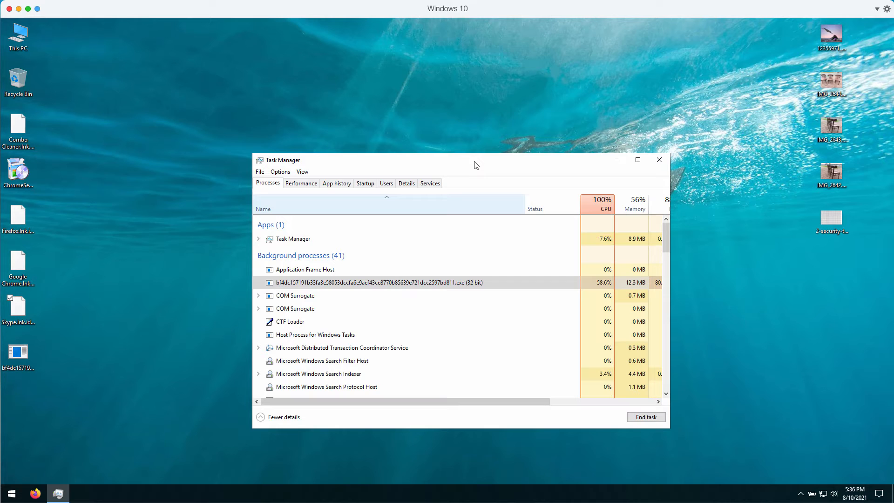
{"action": "left_click", "coordinate": [365, 283]}
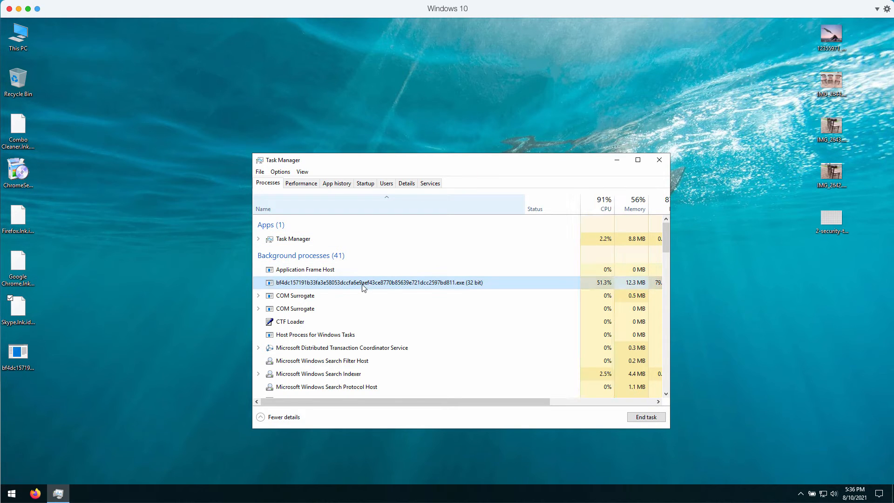
{"action": "right_click", "coordinate": [364, 288]}
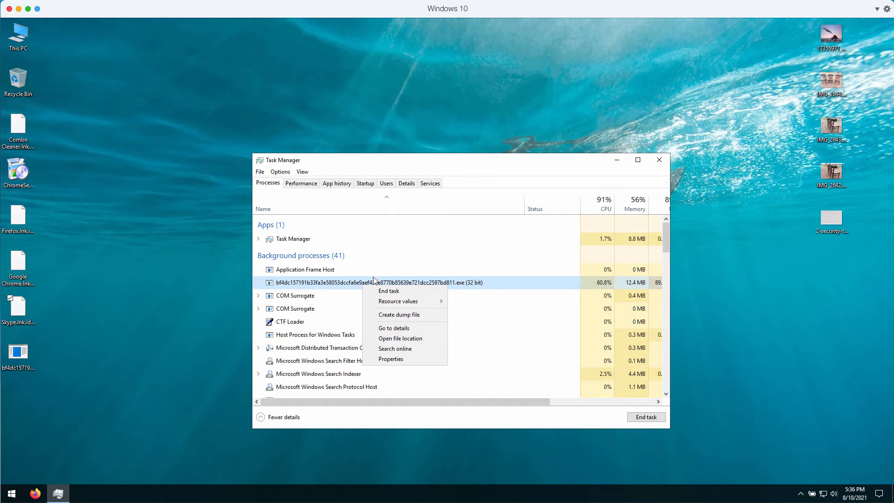
{"action": "left_click", "coordinate": [413, 165]}
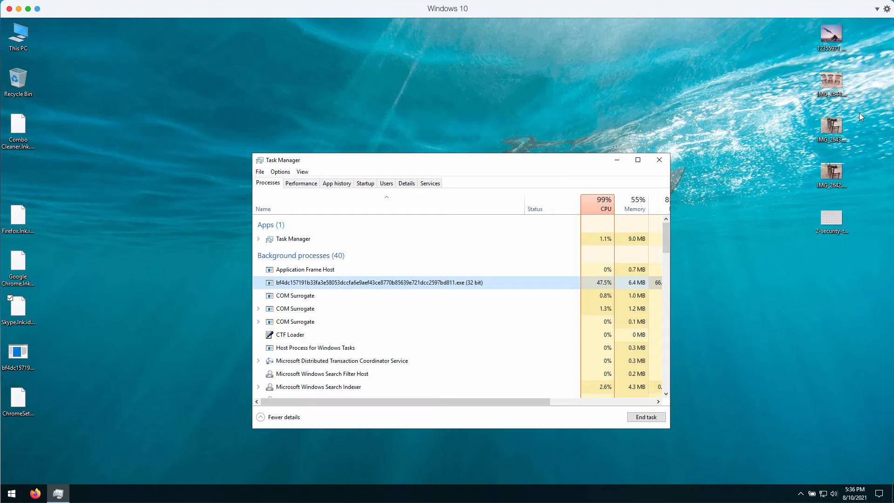
Check that the IMG_2644.JPG desktop photo still opens, minimizing Task Manager, and close the photo
{"action": "double_click", "coordinate": [837, 84]}
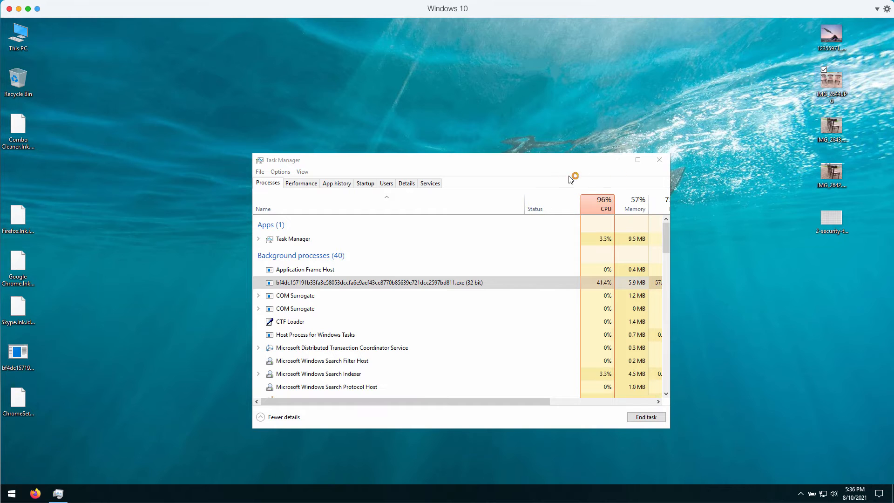
{"action": "left_click", "coordinate": [617, 159]}
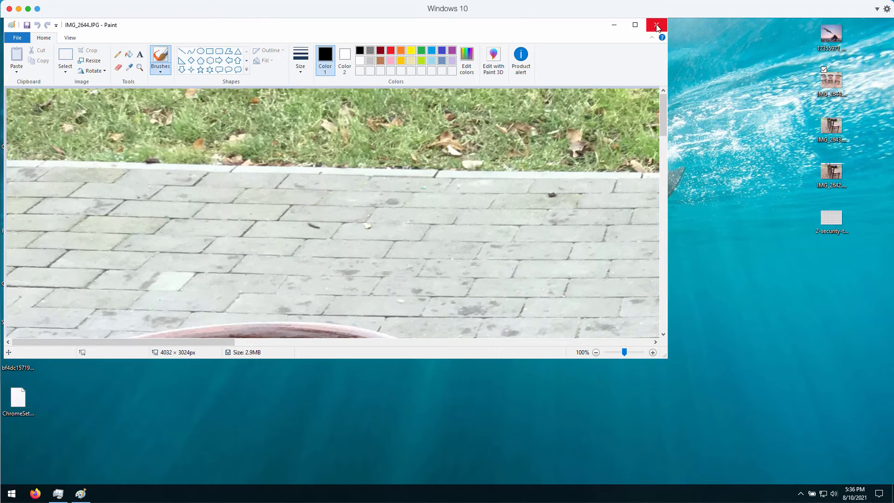
{"action": "left_click", "coordinate": [652, 25]}
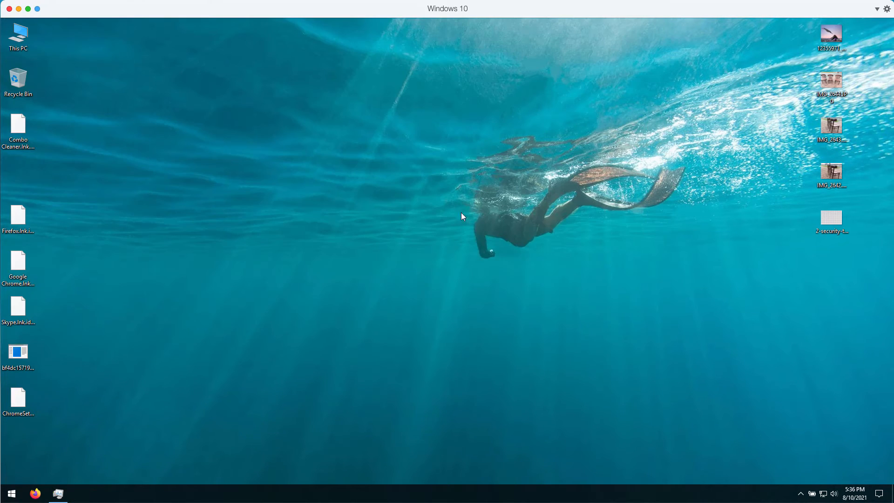
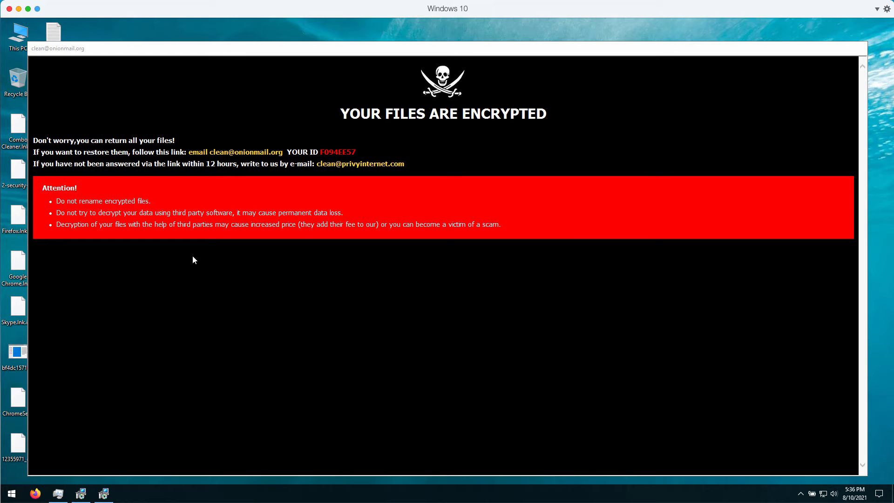
Move both ransom note windows aside to uncover the desktop icons, and open This PC
{"action": "left_click", "coordinate": [454, 54]}
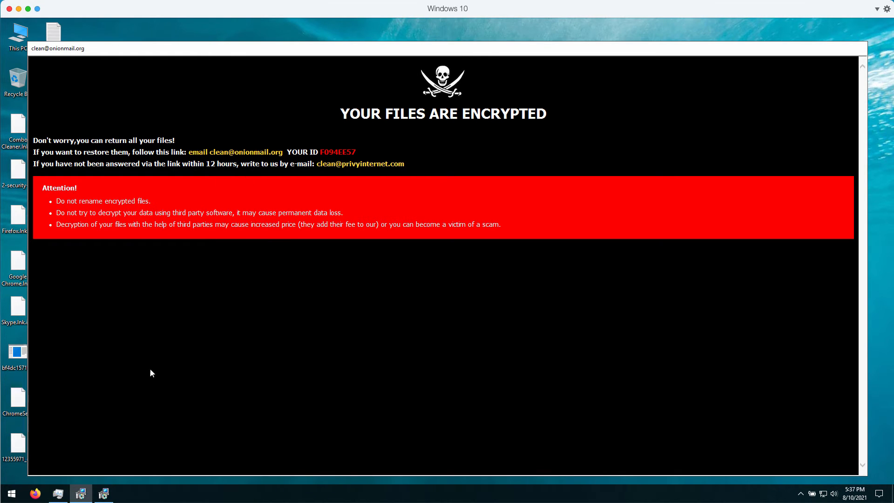
{"action": "left_click", "coordinate": [83, 496]}
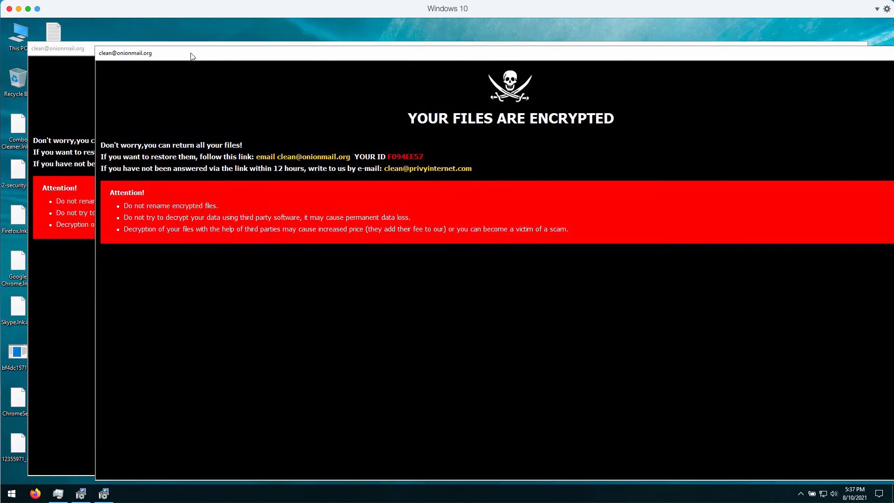
{"action": "left_click_drag", "start_coordinate": [64, 85], "coordinate": [19, 42]}
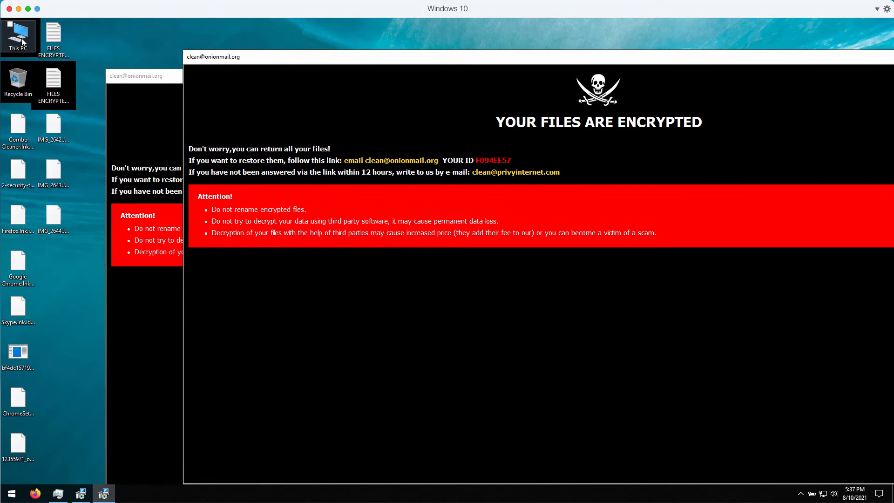
{"action": "double_click", "coordinate": [63, 52]}
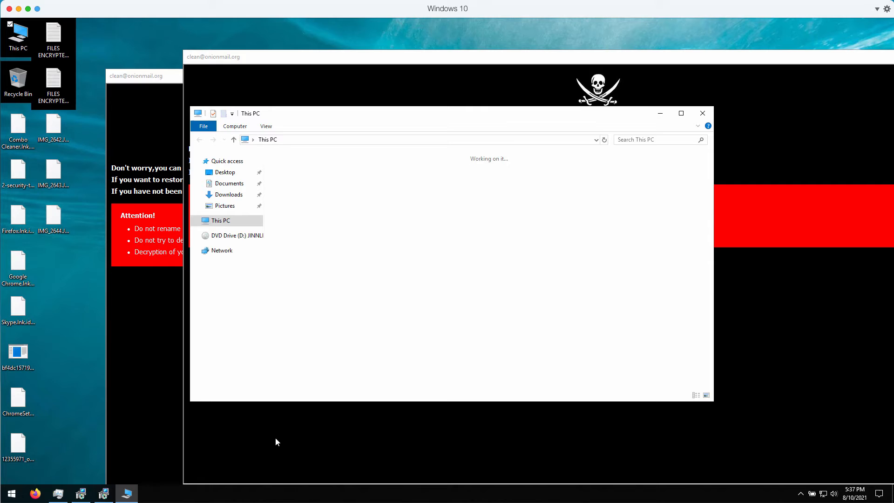
End the background process starting with bf4dc157191b in Task Manager, and close Task Manager and the This PC window
{"action": "right_click", "coordinate": [297, 487]}
{"action": "left_click", "coordinate": [321, 452]}
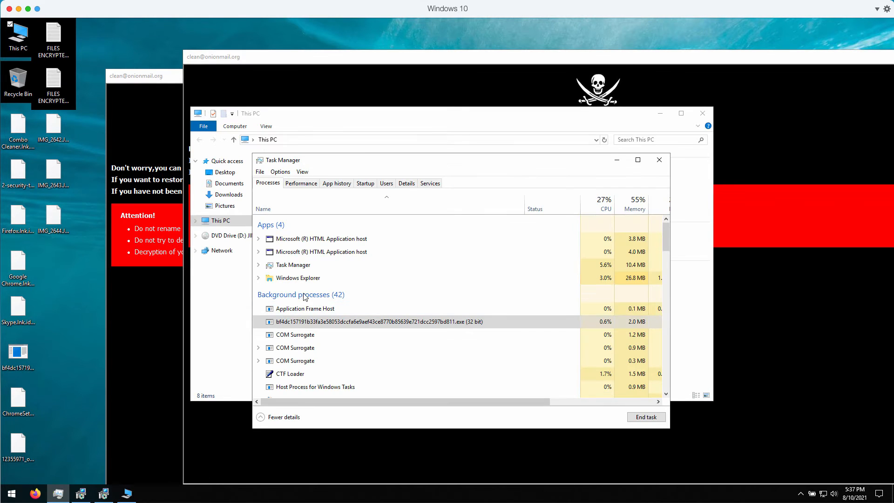
{"action": "right_click", "coordinate": [381, 321]}
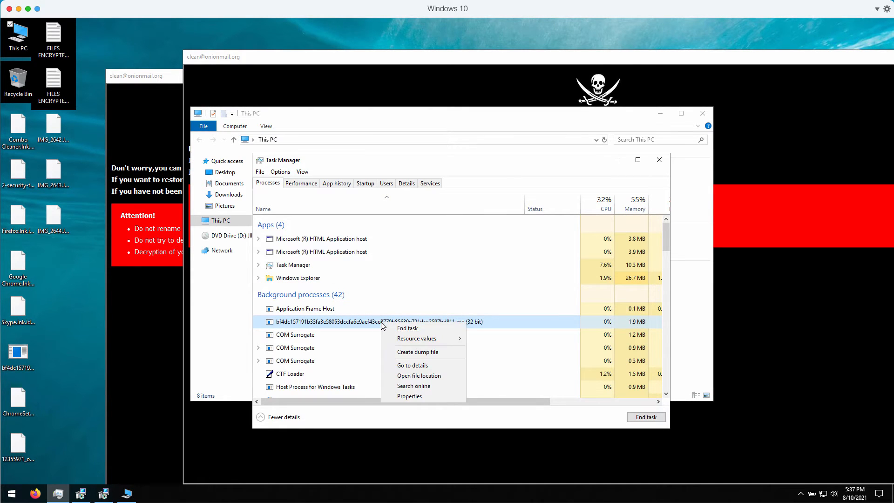
{"action": "left_click", "coordinate": [407, 331]}
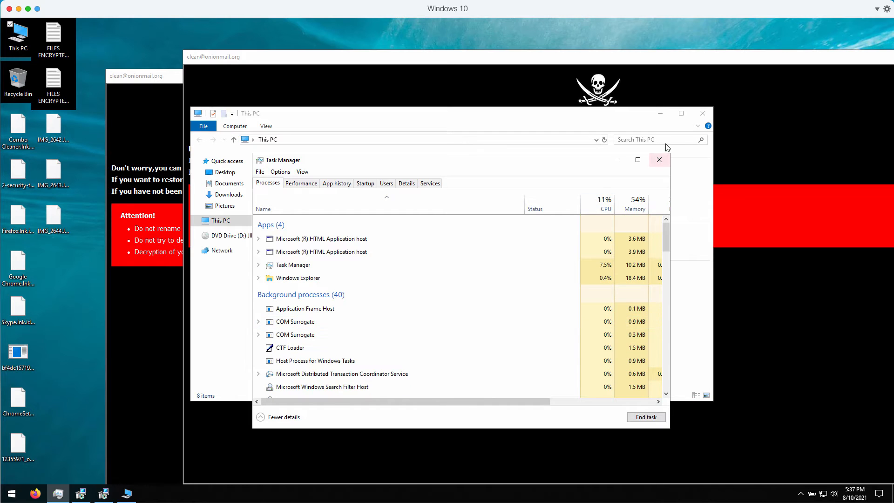
{"action": "left_click", "coordinate": [660, 160]}
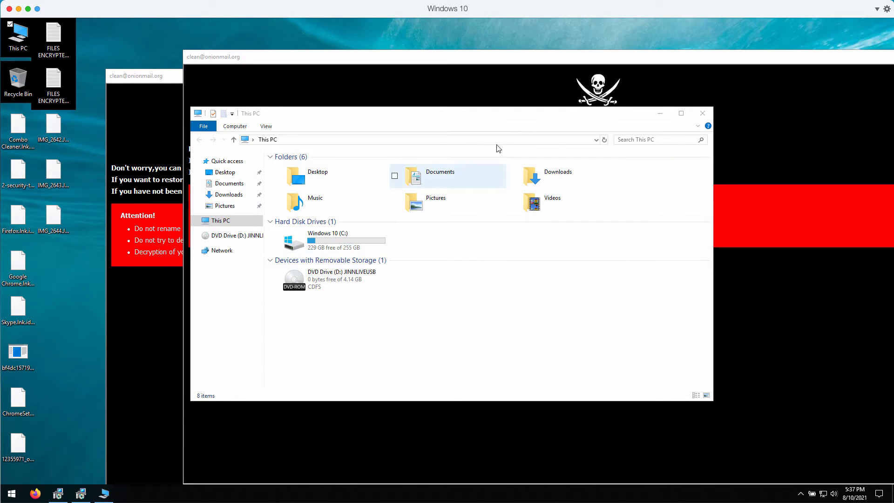
{"action": "left_click", "coordinate": [702, 113]}
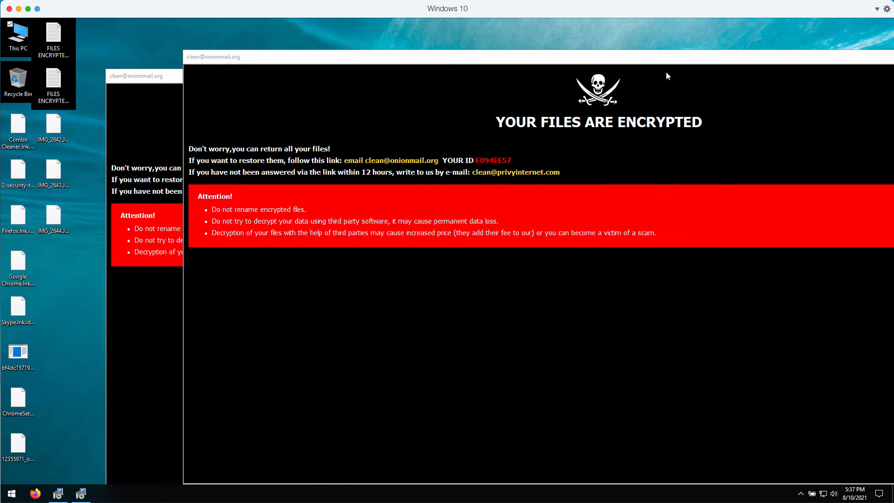
Launch Internet Explorer from the internet explorer folder under Program Files on the C: drive
{"action": "double_click", "coordinate": [18, 35]}
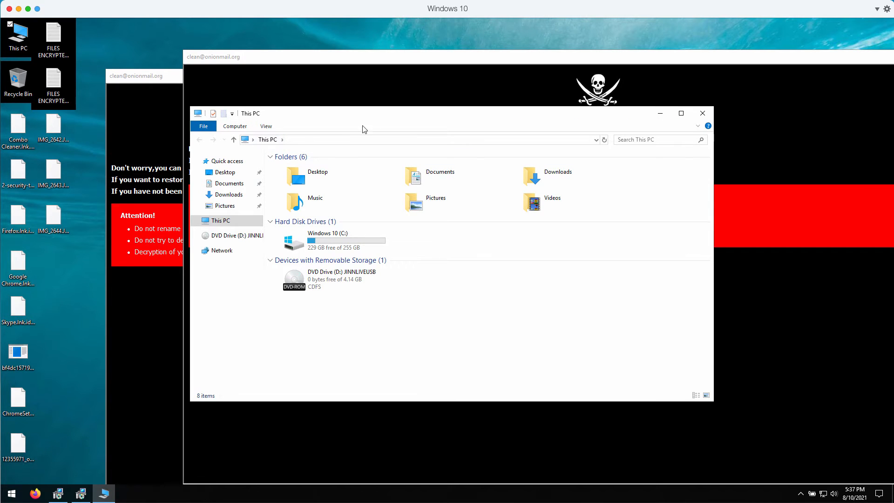
{"action": "left_click", "coordinate": [333, 243]}
{"action": "double_click", "coordinate": [334, 244]}
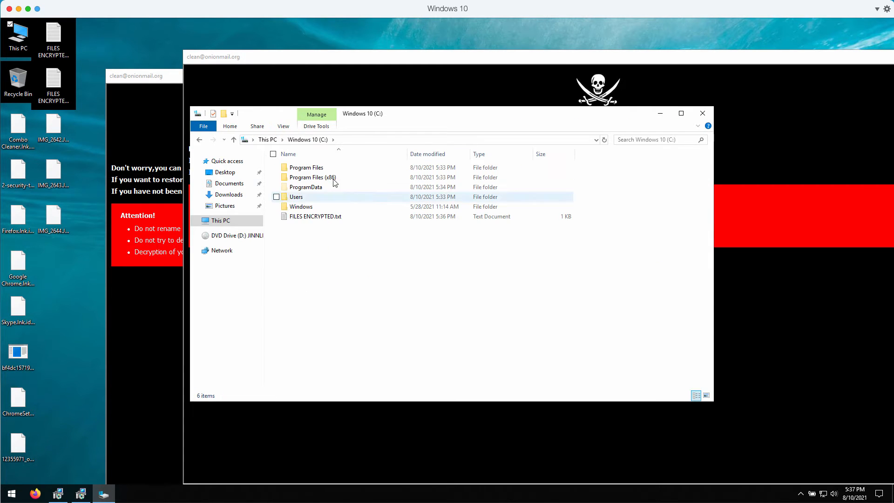
{"action": "double_click", "coordinate": [321, 169]}
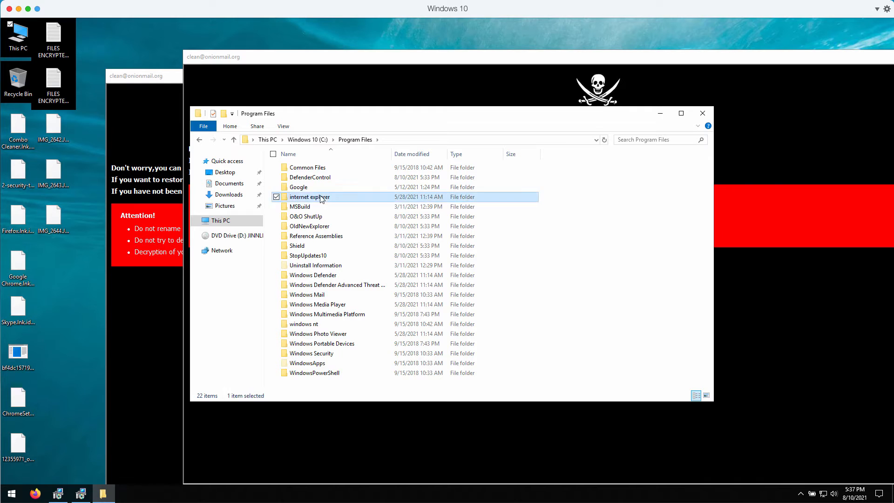
{"action": "double_click", "coordinate": [322, 201]}
{"action": "double_click", "coordinate": [307, 257]}
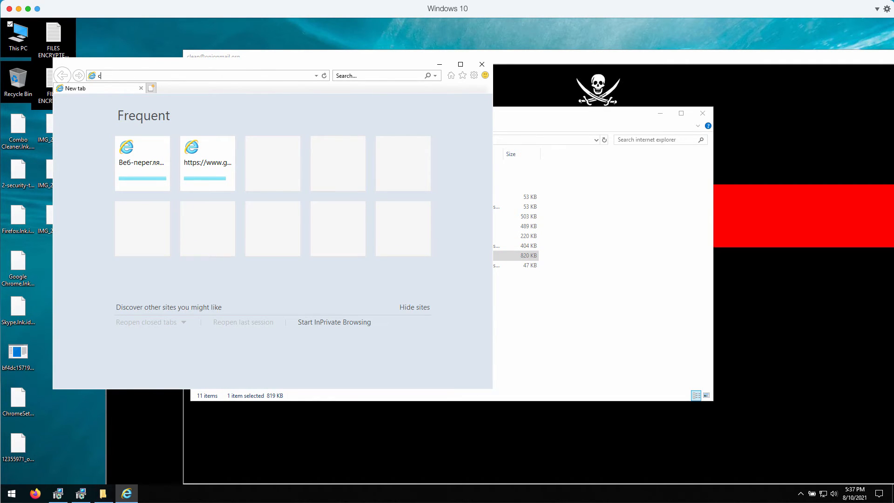
Open the website combocleaner.com in Internet Explorer and move the browser window clear of the desktop icons
{"action": "type", "text": "om"}
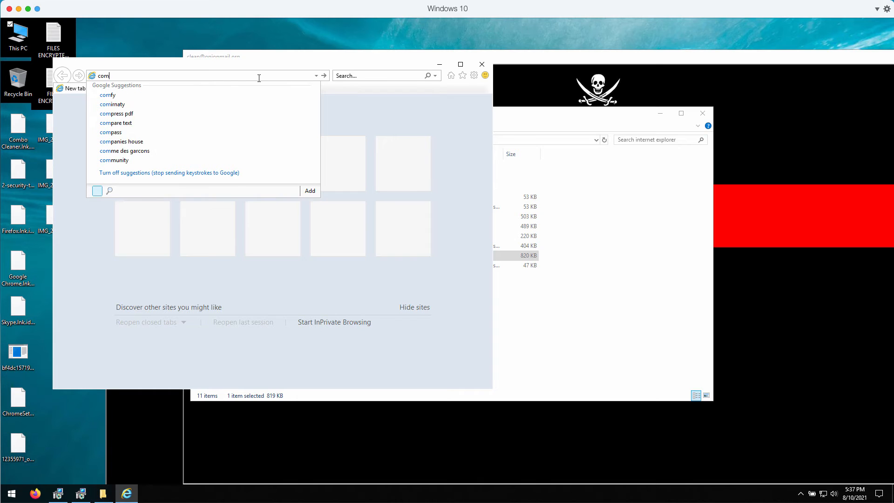
{"action": "type", "text": "bocleaner.com"}
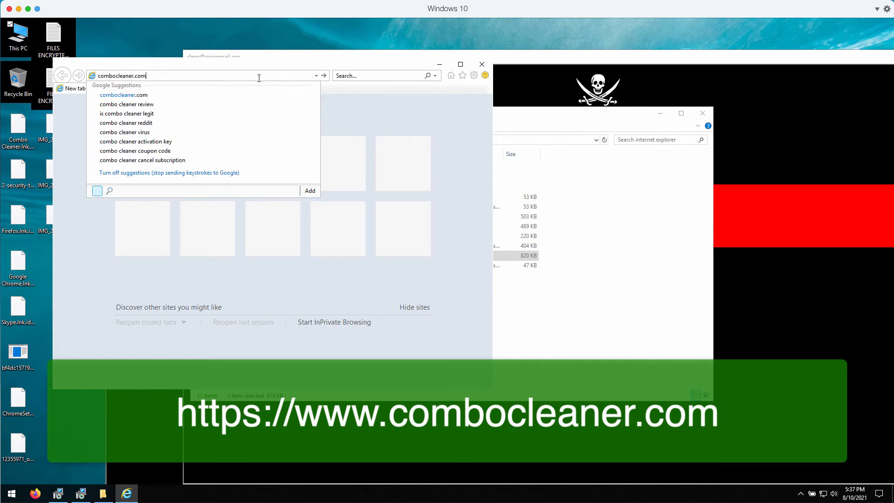
{"action": "key", "text": "Return"}
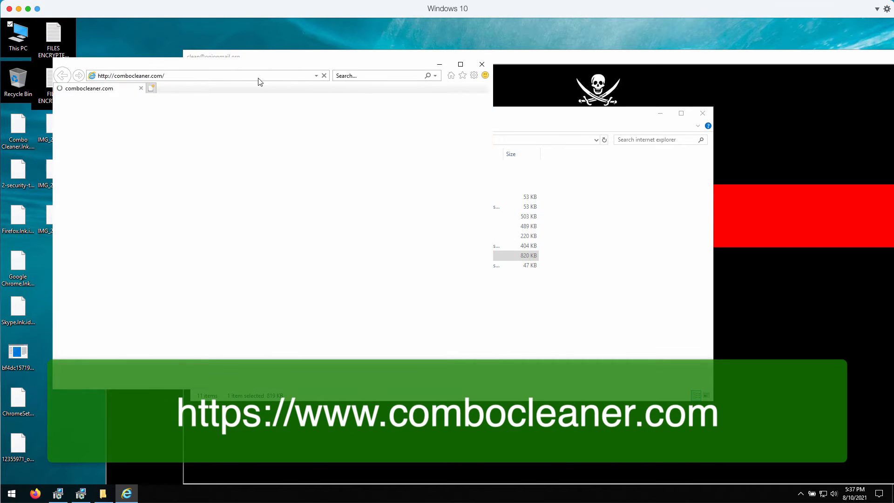
{"action": "left_click_drag", "start_coordinate": [312, 67], "coordinate": [427, 88]}
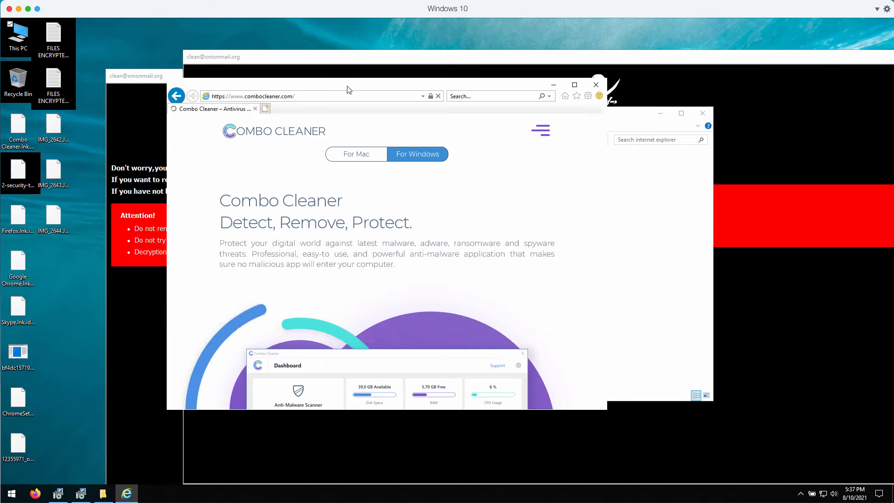
{"action": "left_click_drag", "start_coordinate": [347, 89], "coordinate": [354, 92]}
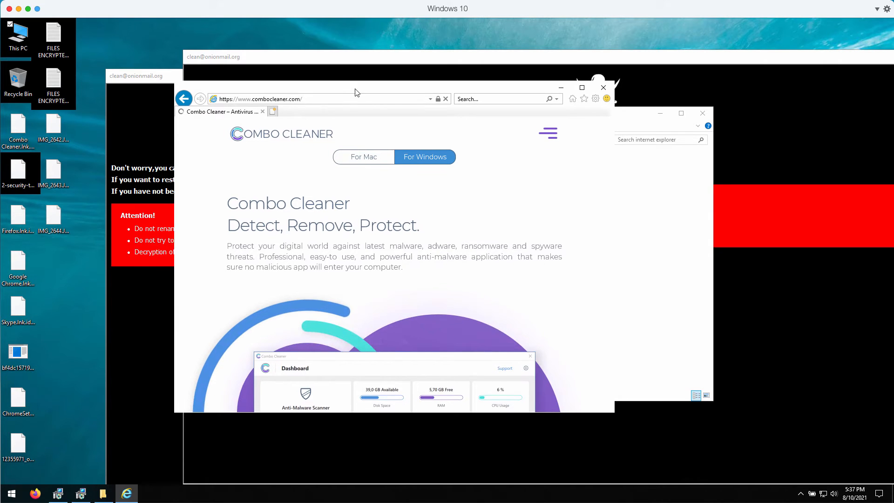
Start a Quick Scan with Combo Cleaner's Anti-Malware Scanner
{"action": "left_click", "coordinate": [18, 131]}
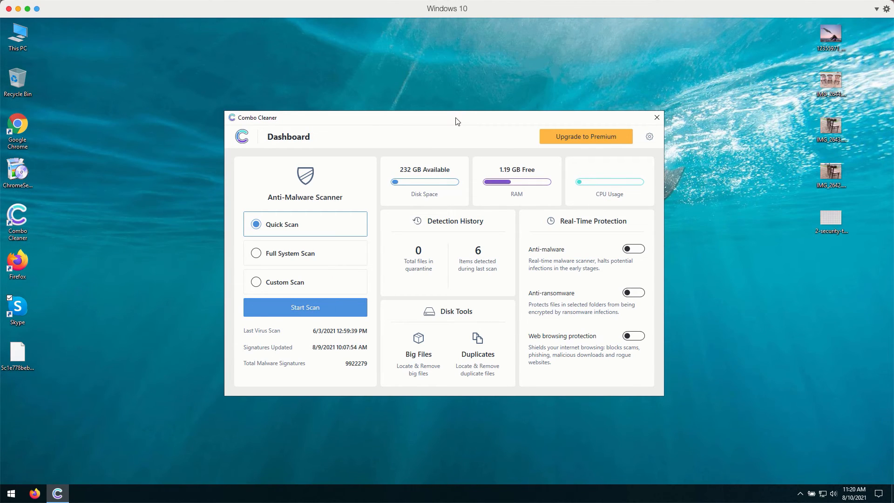
{"action": "left_click", "coordinate": [300, 309]}
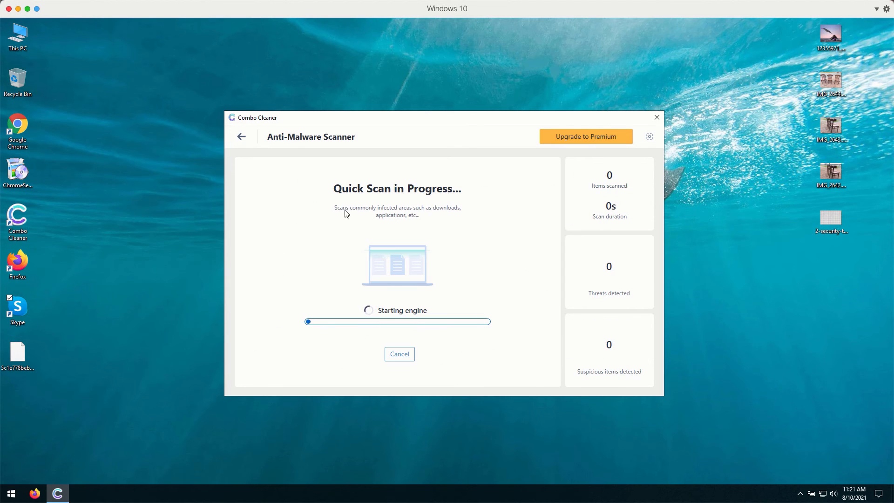